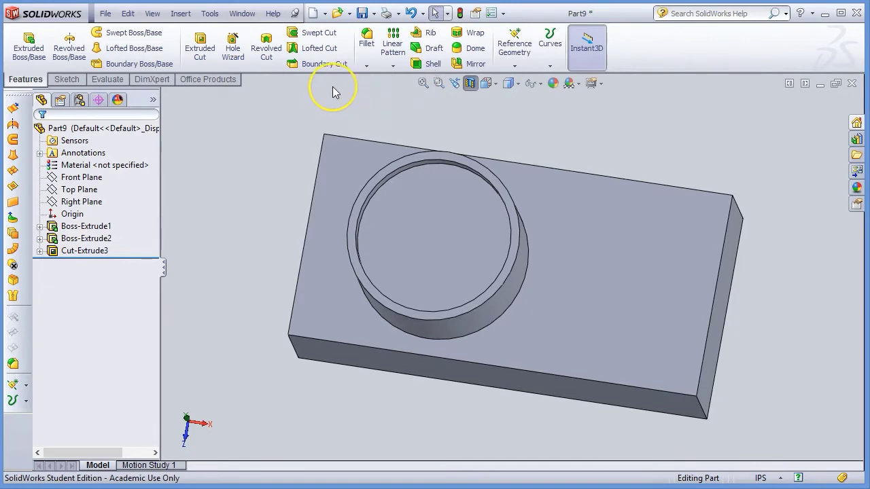
{"action": "left_click", "coordinate": [639, 185]}
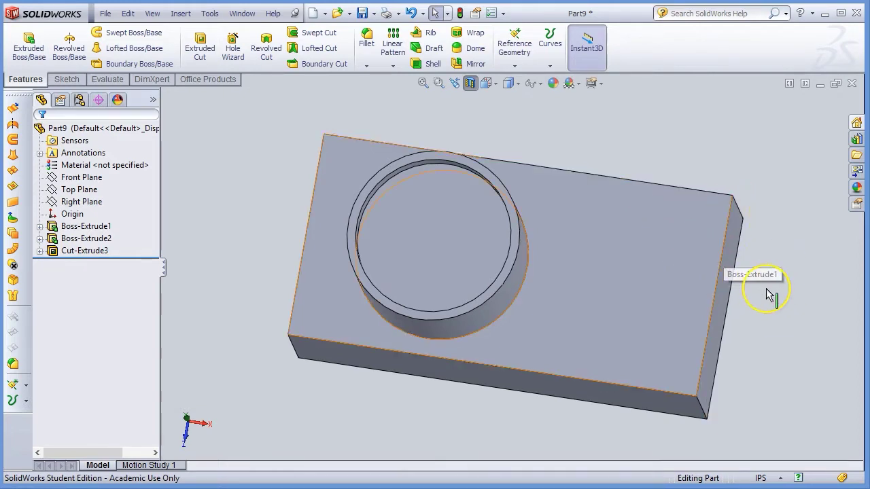
{"action": "middle_click_drag", "start_coordinate": [770, 283], "coordinate": [764, 224]}
{"action": "left_click", "coordinate": [721, 218]}
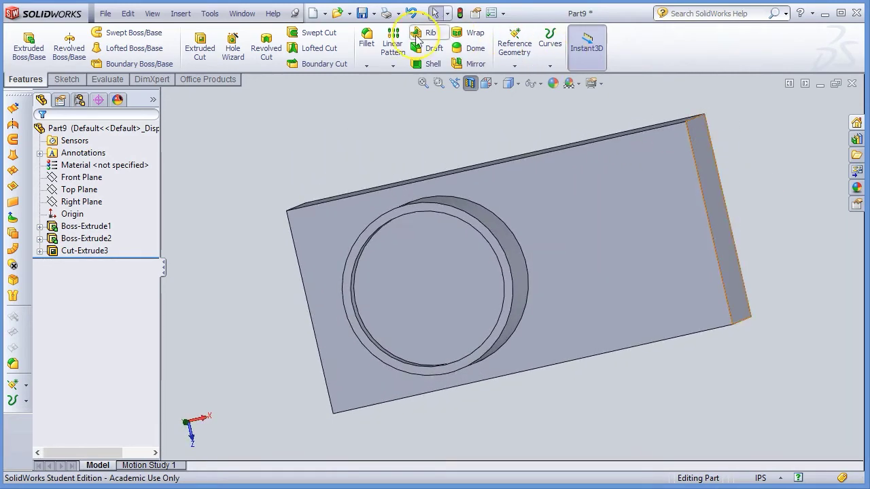
{"action": "left_click", "coordinate": [367, 66]}
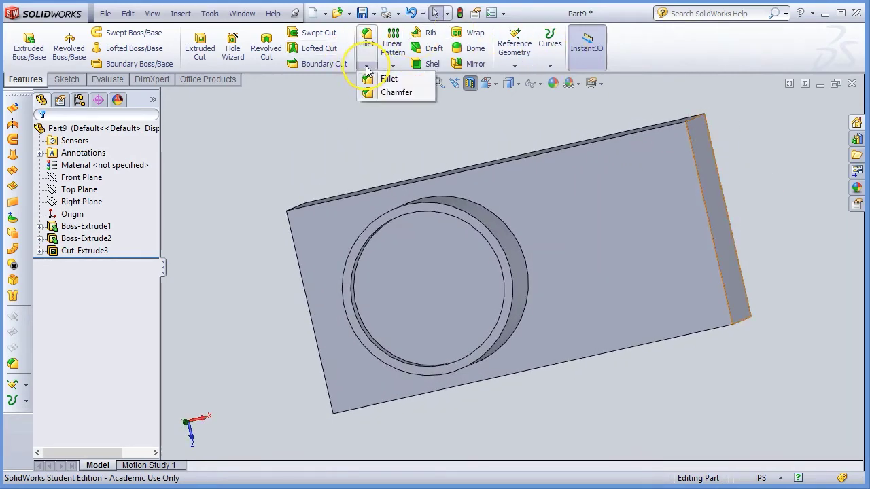
{"action": "left_click", "coordinate": [369, 100]}
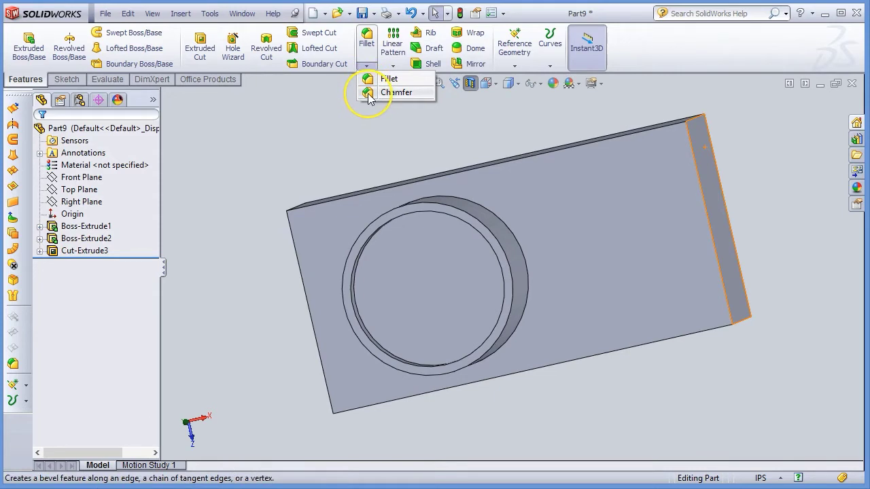
{"action": "left_click", "coordinate": [279, 150]}
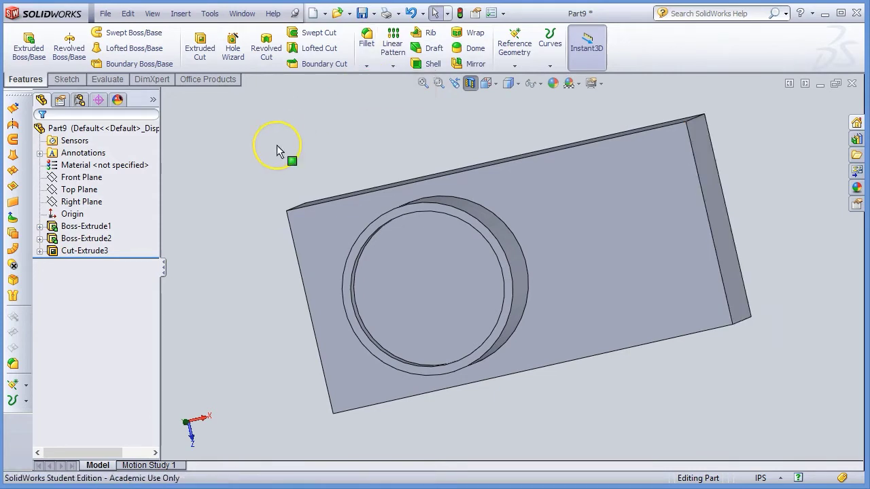
{"action": "left_click", "coordinate": [343, 199]}
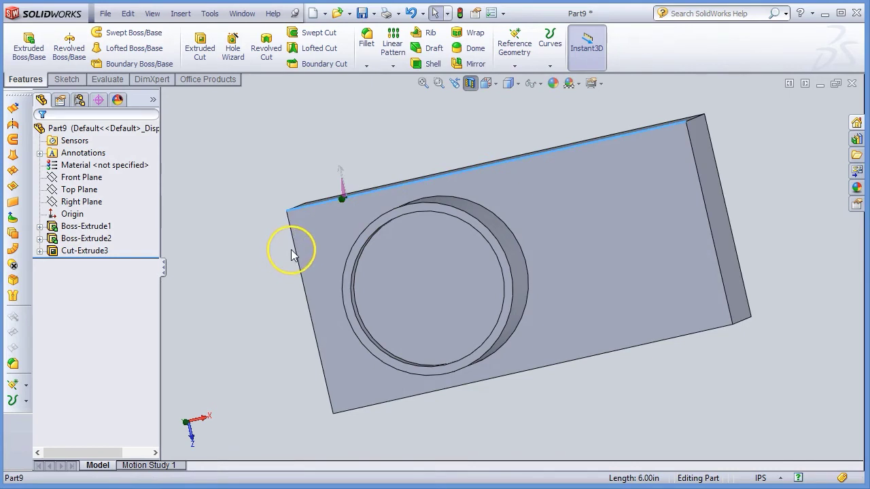
{"action": "left_click", "coordinate": [293, 255], "text": "ctrl"}
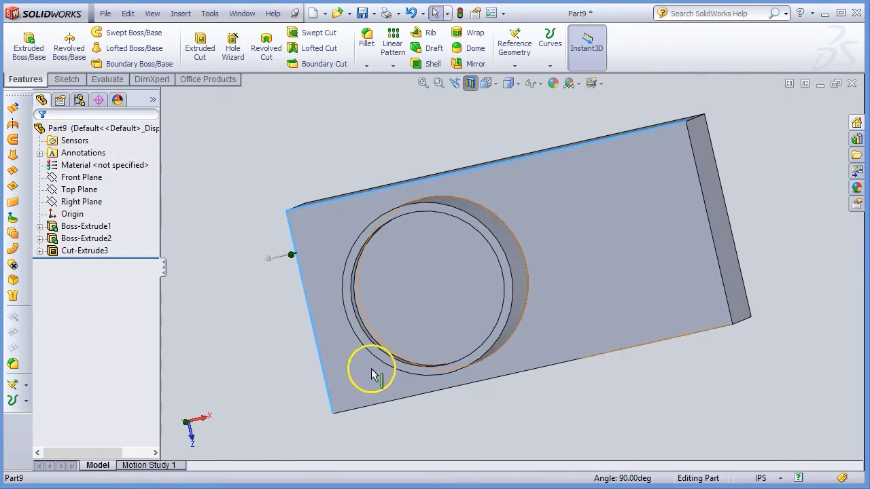
{"action": "left_click", "coordinate": [364, 409], "text": "ctrl"}
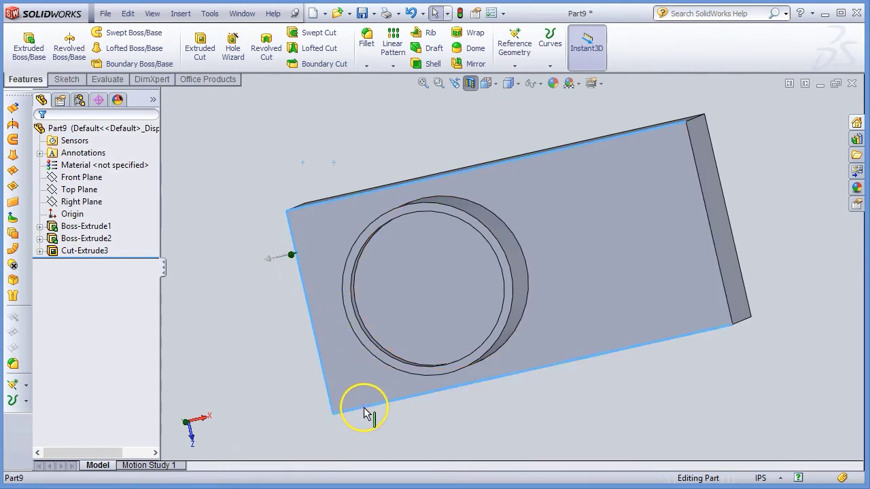
{"action": "left_click", "coordinate": [722, 289]}
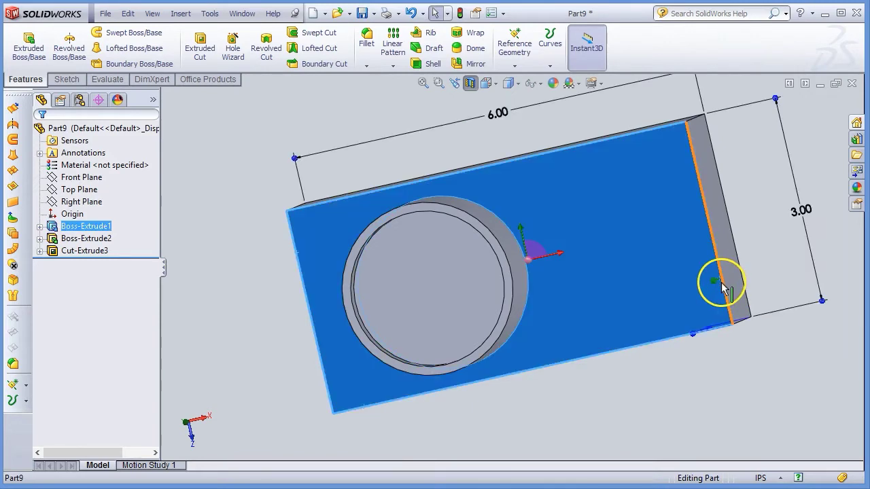
{"action": "left_click", "coordinate": [748, 365]}
Step: Start a chamfer on the four outer edges of the plate face that carries the cylinder
{"action": "left_click", "coordinate": [727, 308]}
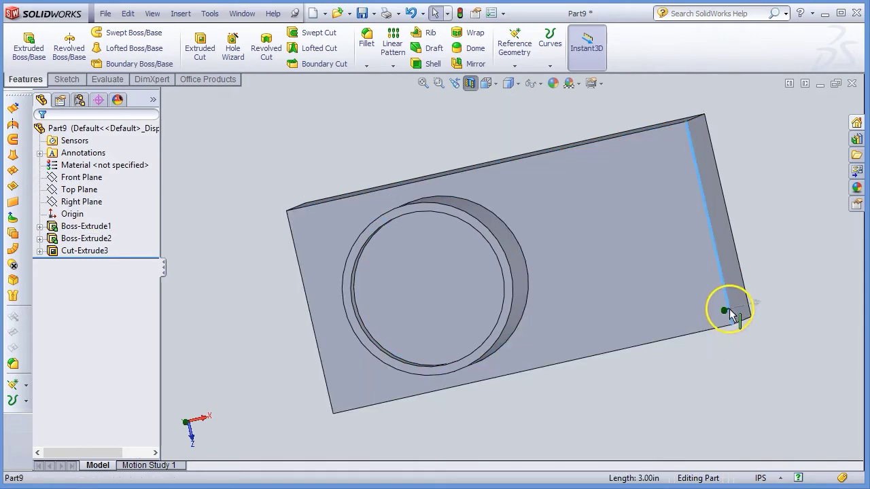
{"action": "left_click", "coordinate": [643, 133], "text": "ctrl"}
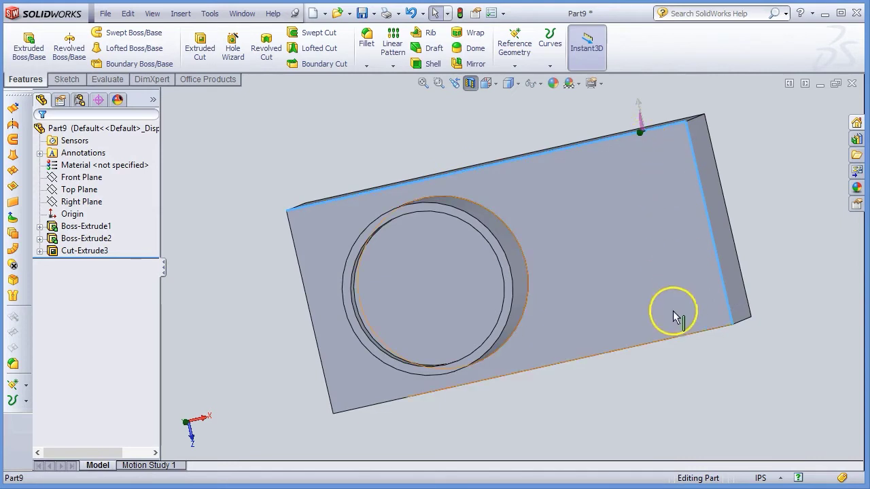
{"action": "left_click", "coordinate": [669, 341], "text": "ctrl"}
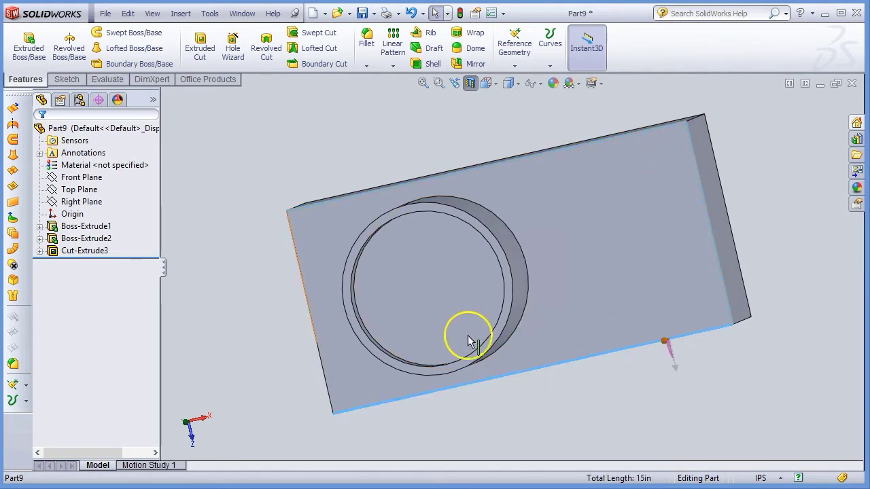
{"action": "left_click", "coordinate": [311, 308], "text": "ctrl"}
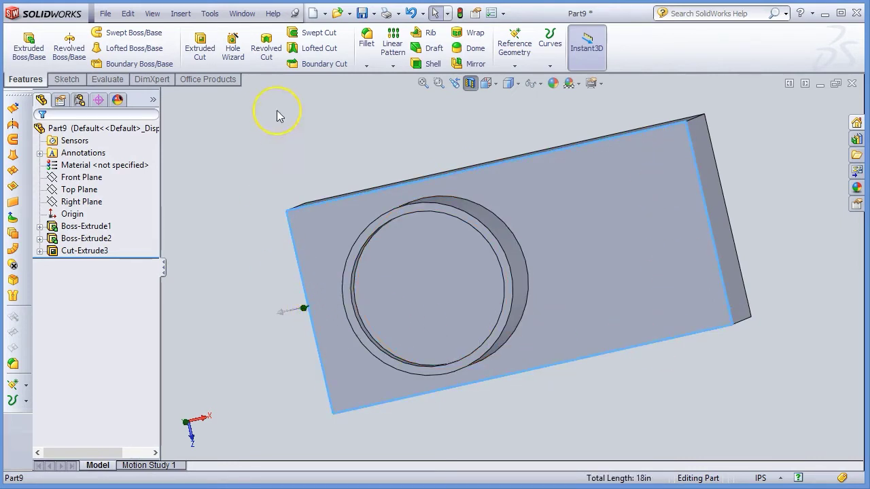
{"action": "left_click", "coordinate": [366, 68]}
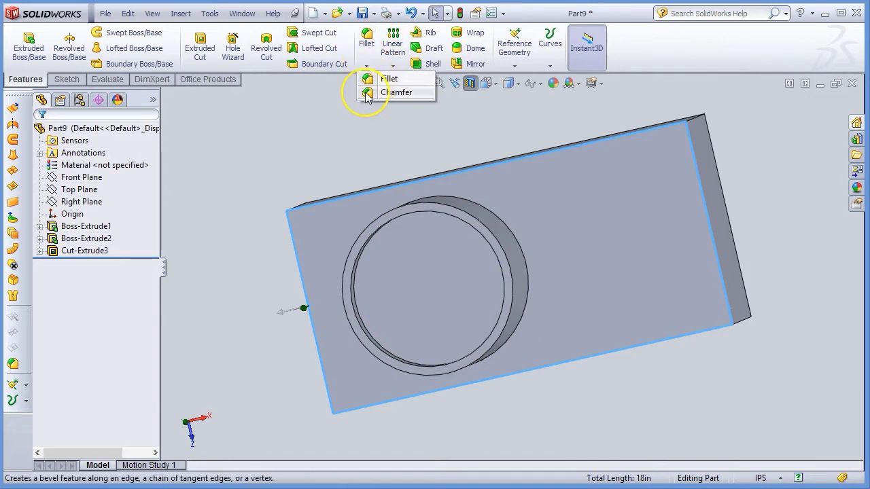
{"action": "left_click", "coordinate": [367, 93]}
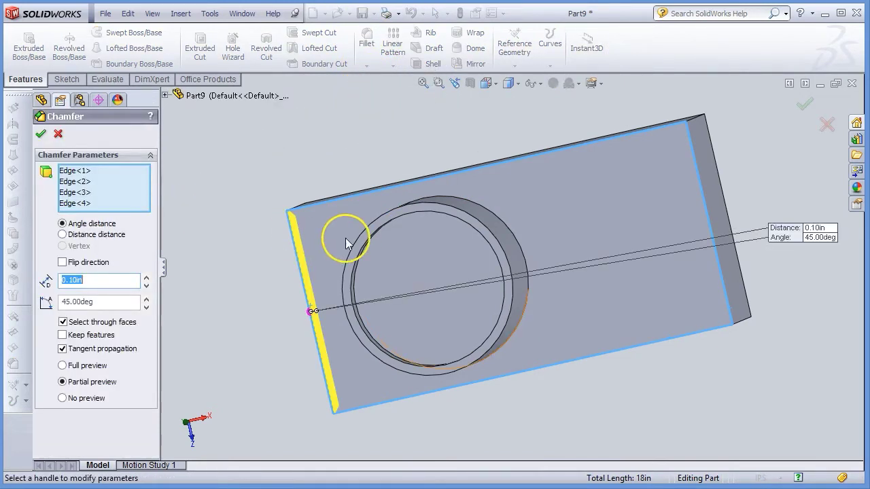
Step: Set the chamfer distance to 0.05 in, keeping the 45-degree angle, and apply it to the four selected edges
{"action": "middle_click_drag", "start_coordinate": [346, 238], "coordinate": [389, 216]}
{"action": "scroll", "coordinate": [388, 216], "scroll_direction": "down", "scroll_amount": 2}
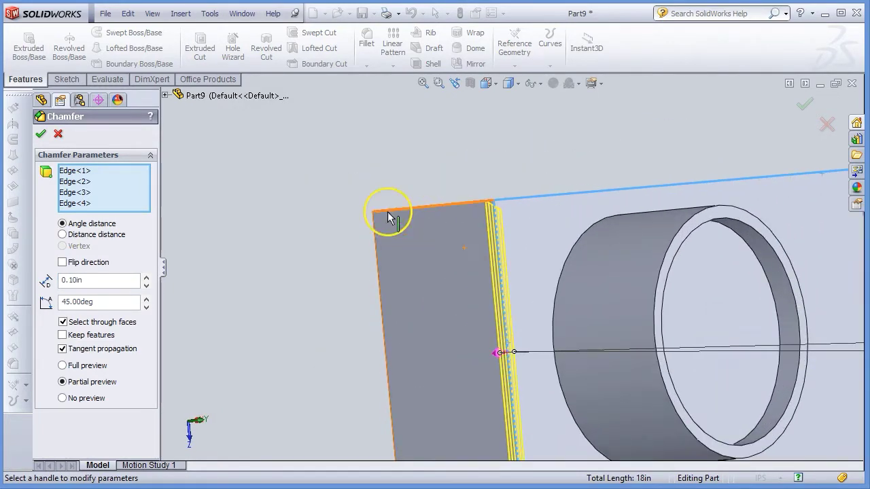
{"action": "scroll", "coordinate": [528, 275], "scroll_direction": "down", "scroll_amount": 2}
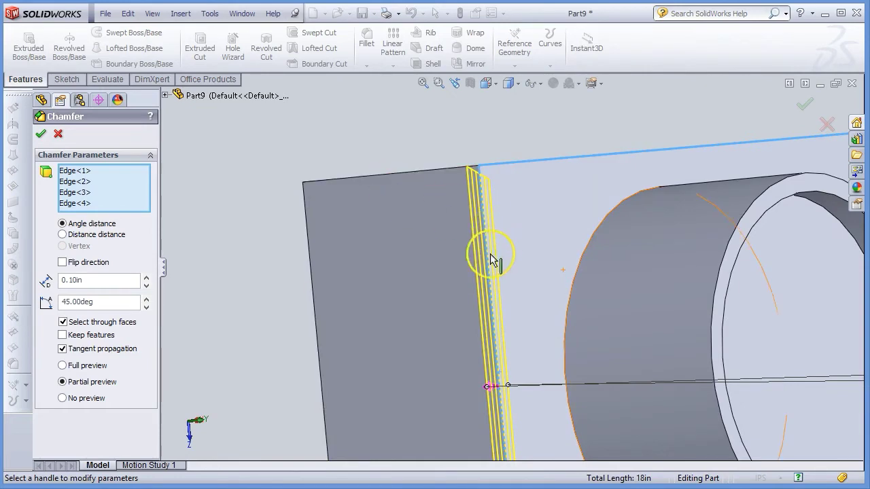
{"action": "middle_click_drag", "start_coordinate": [483, 268], "coordinate": [488, 125]}
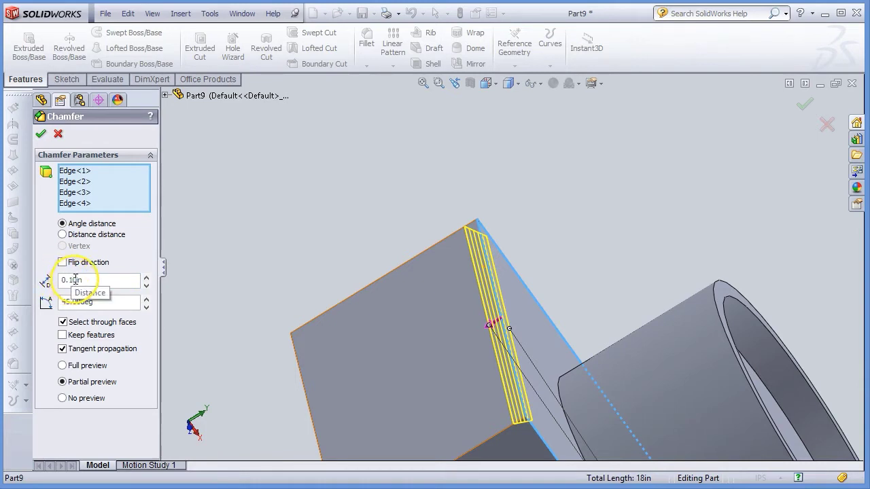
{"action": "left_click_drag", "start_coordinate": [77, 279], "coordinate": [68, 281]}
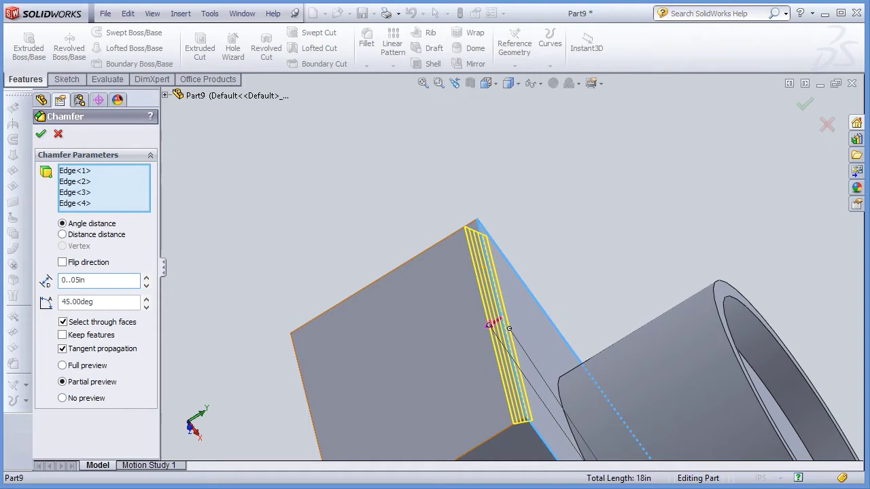
{"action": "left_click", "coordinate": [71, 280]}
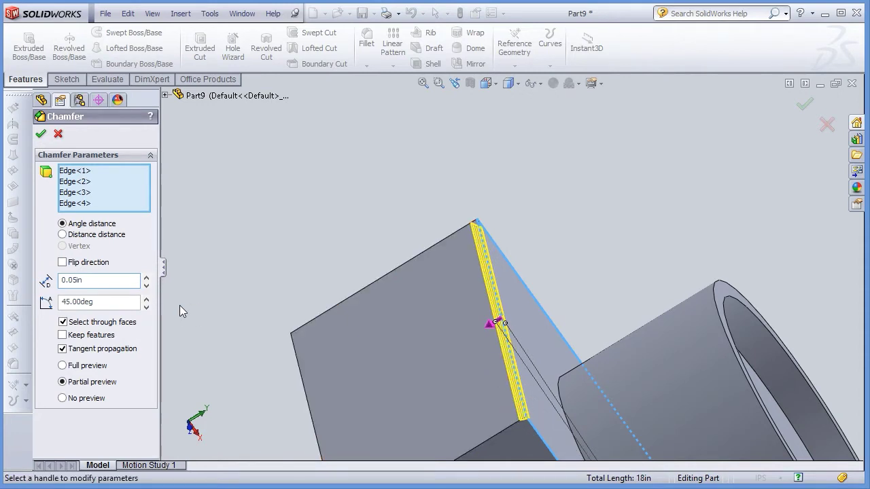
{"action": "left_click", "coordinate": [260, 340]}
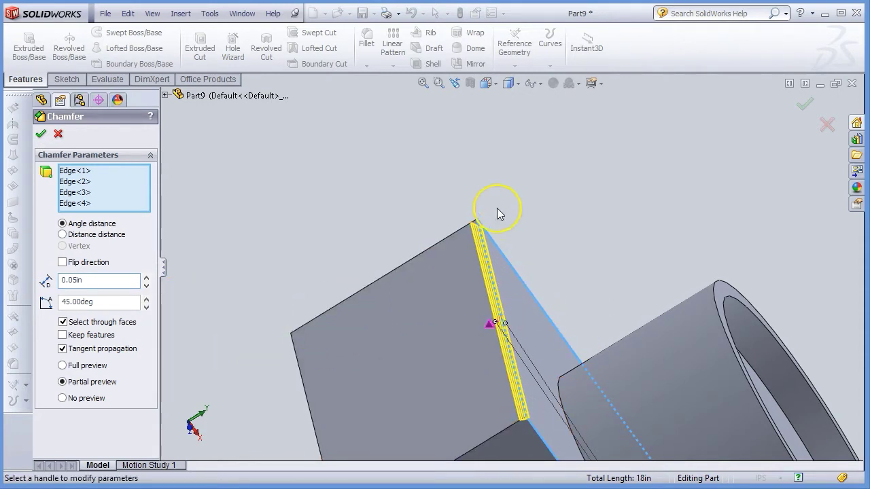
{"action": "left_click", "coordinate": [41, 134]}
{"action": "middle_click_drag", "start_coordinate": [523, 299], "coordinate": [498, 336]}
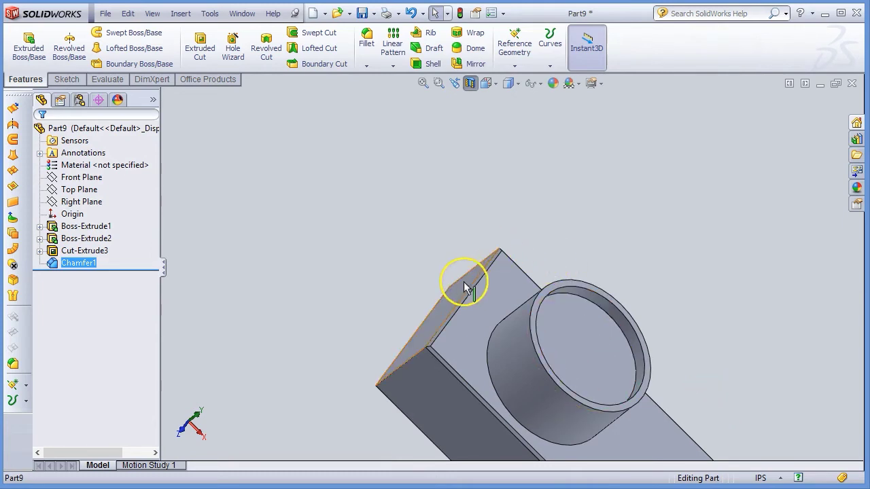
{"action": "left_click", "coordinate": [410, 365]}
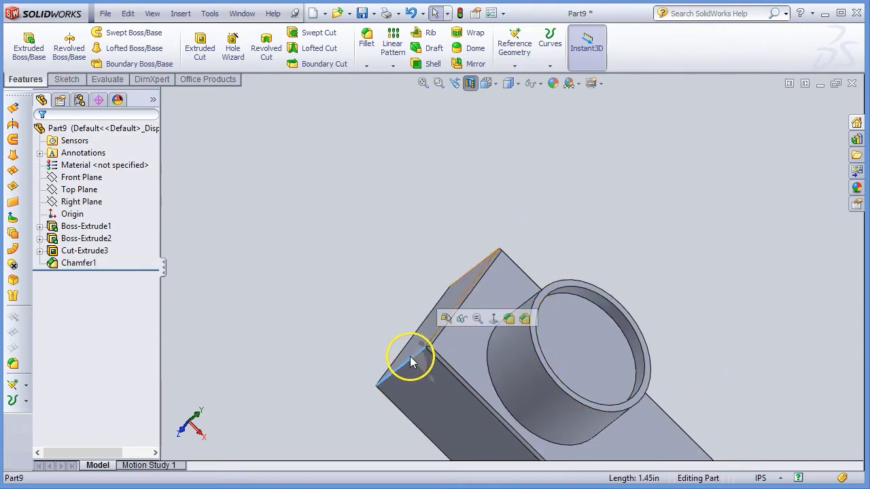
{"action": "left_click", "coordinate": [478, 268], "text": "ctrl"}
{"action": "middle_click_drag", "start_coordinate": [717, 333], "coordinate": [625, 319]}
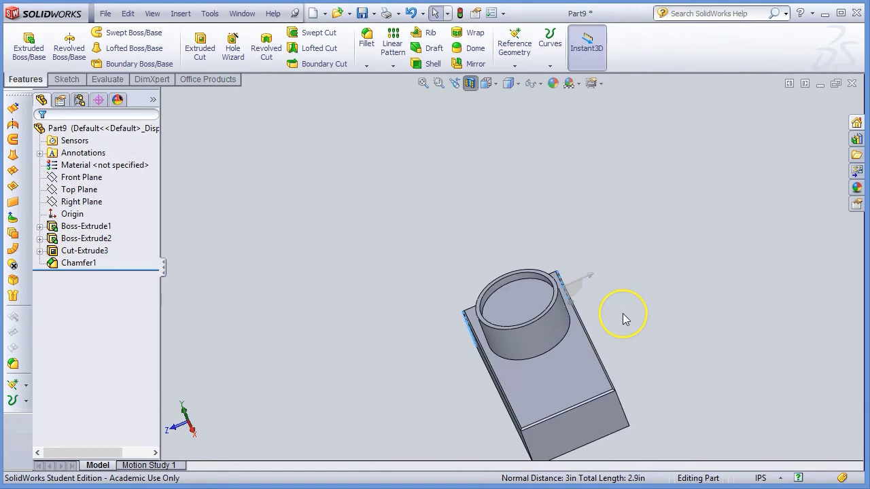
{"action": "left_click", "coordinate": [630, 411], "text": "ctrl"}
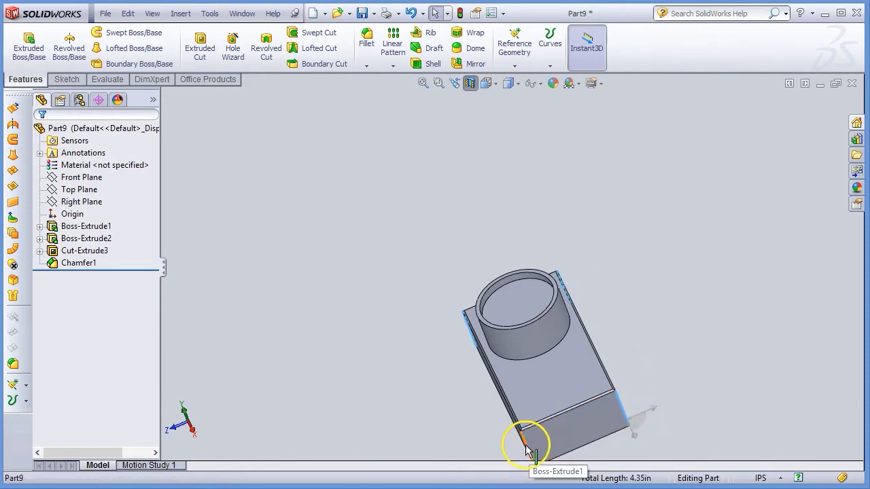
{"action": "left_click", "coordinate": [527, 446], "text": "ctrl"}
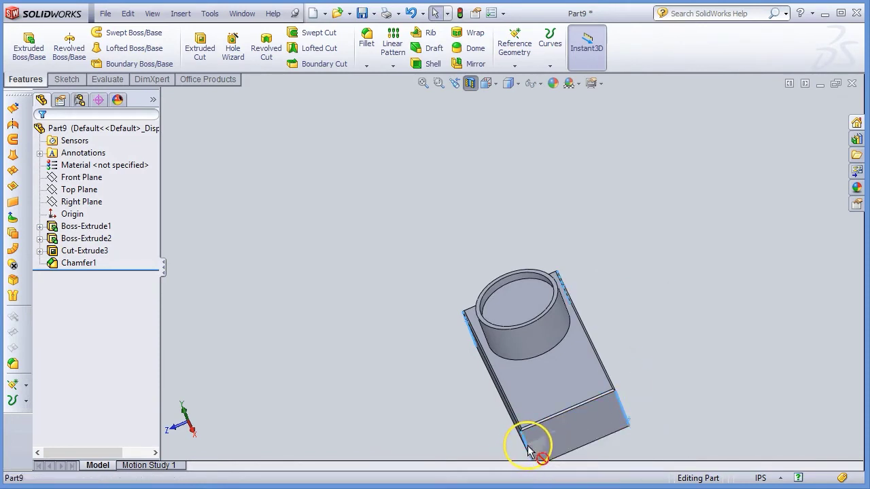
{"action": "left_click", "coordinate": [368, 39]}
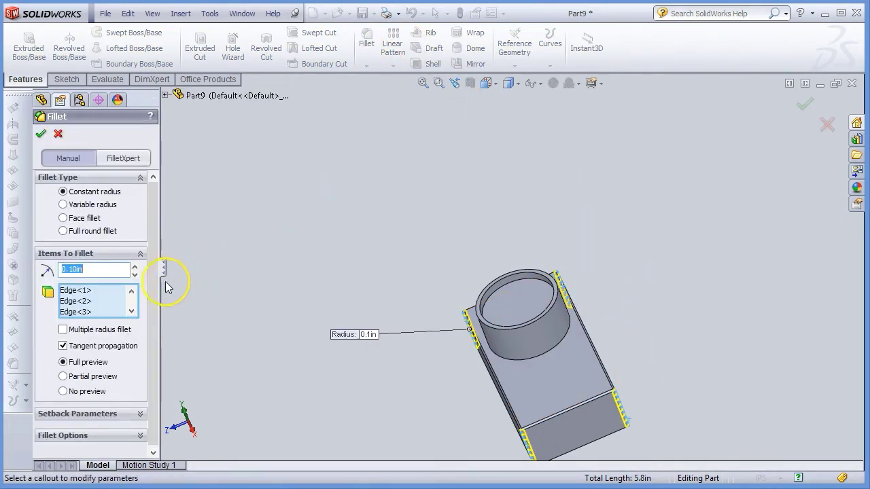
{"action": "left_click", "coordinate": [58, 134]}
Step: Chamfer the plate's four short corner edges with a 0.05 in distance at 45 degrees
{"action": "left_click", "coordinate": [369, 67]}
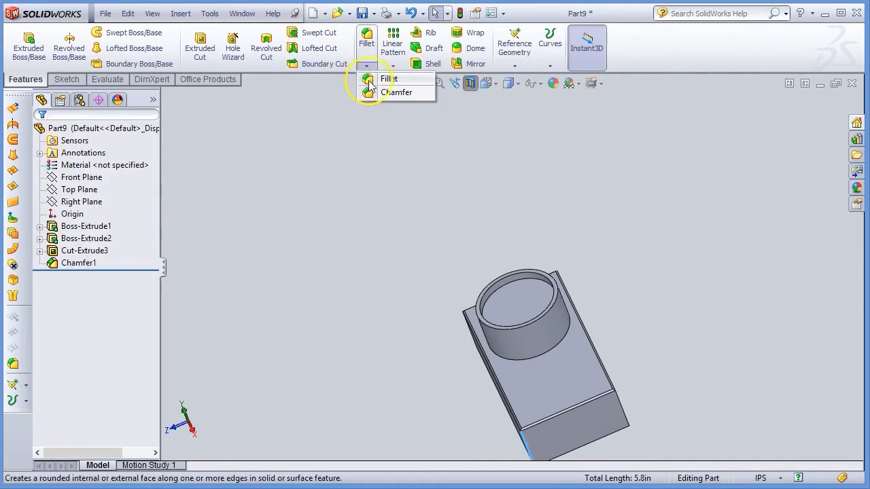
{"action": "left_click", "coordinate": [369, 94]}
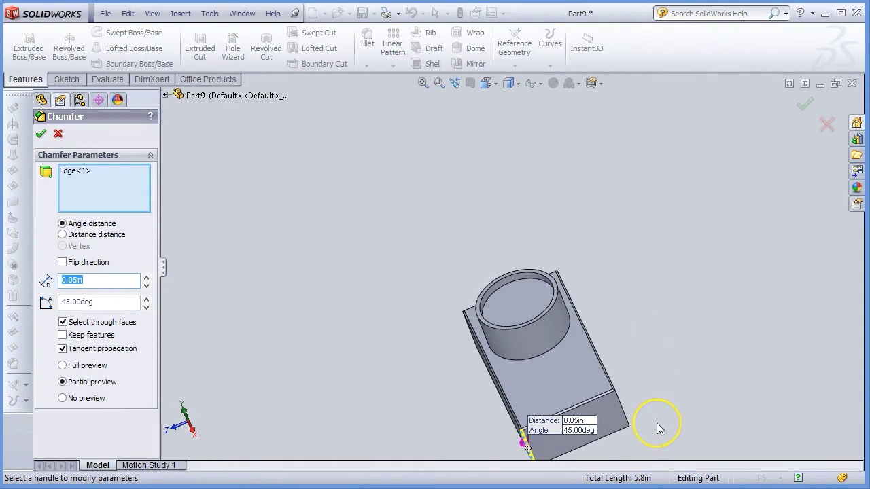
{"action": "left_click", "coordinate": [622, 416]}
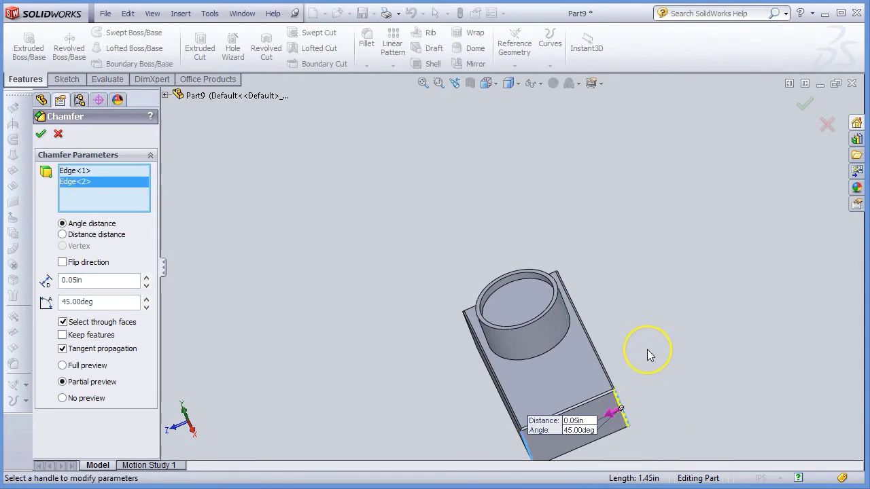
{"action": "middle_click_drag", "start_coordinate": [648, 354], "coordinate": [605, 424]}
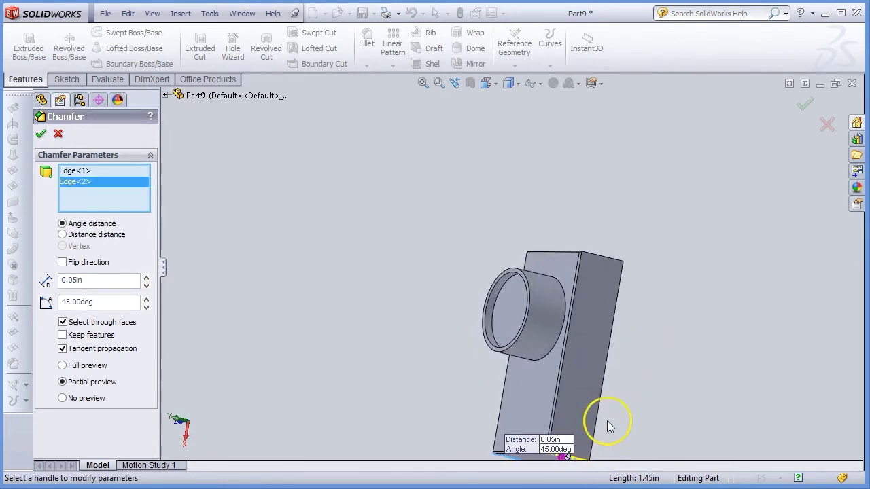
{"action": "left_click", "coordinate": [610, 258]}
{"action": "middle_click_drag", "start_coordinate": [635, 239], "coordinate": [582, 301]}
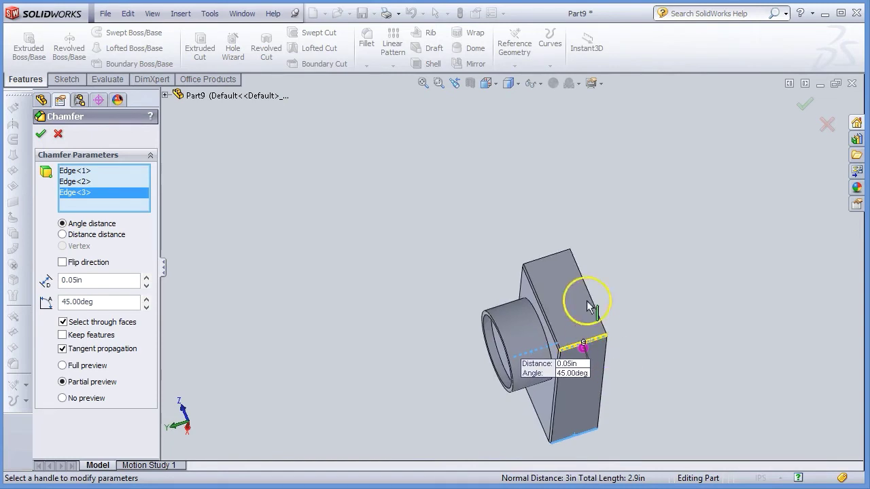
{"action": "left_click", "coordinate": [556, 257]}
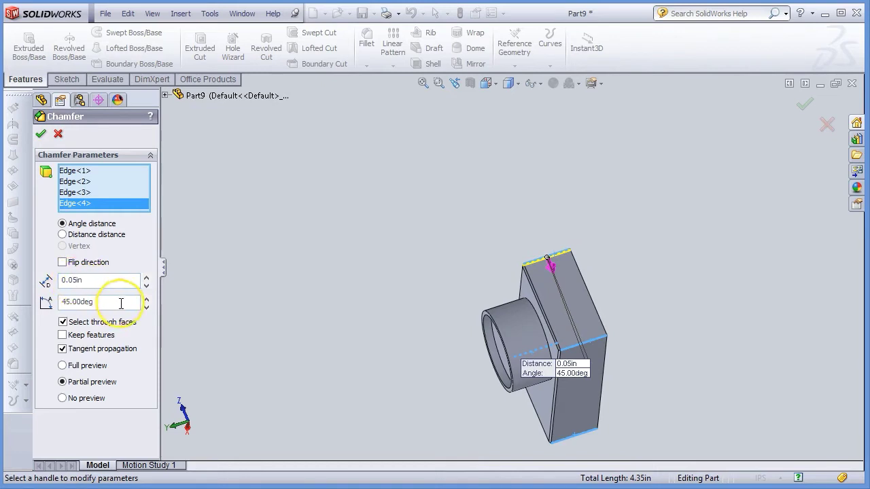
{"action": "left_click", "coordinate": [41, 134]}
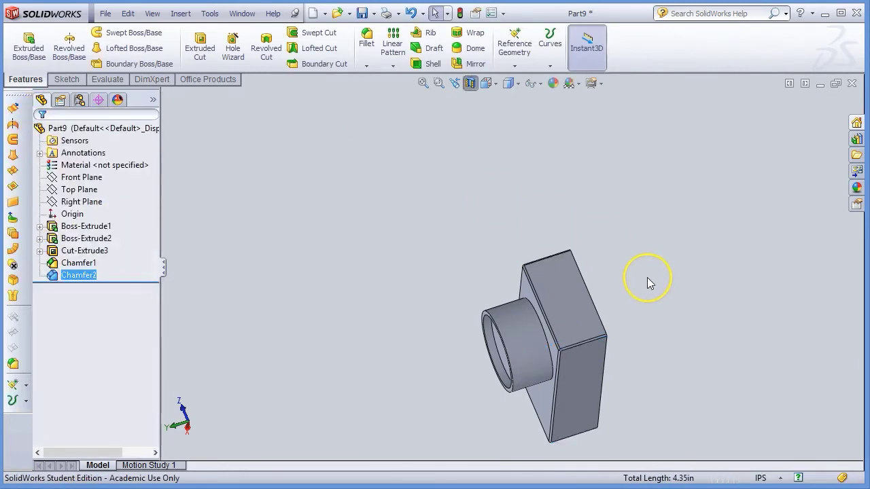
{"action": "middle_click_drag", "start_coordinate": [621, 279], "coordinate": [666, 278]}
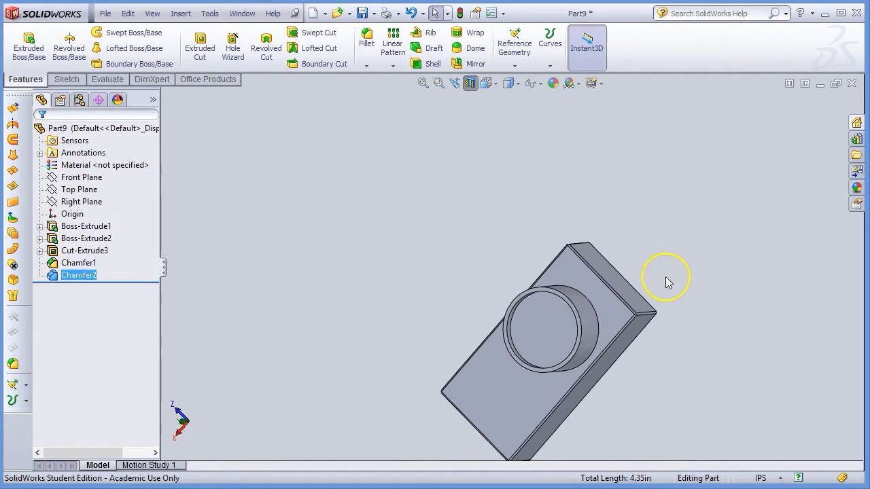
Step: Start a chamfer on the outer circular edge at the cylinder's open end
{"action": "left_click", "coordinate": [567, 305]}
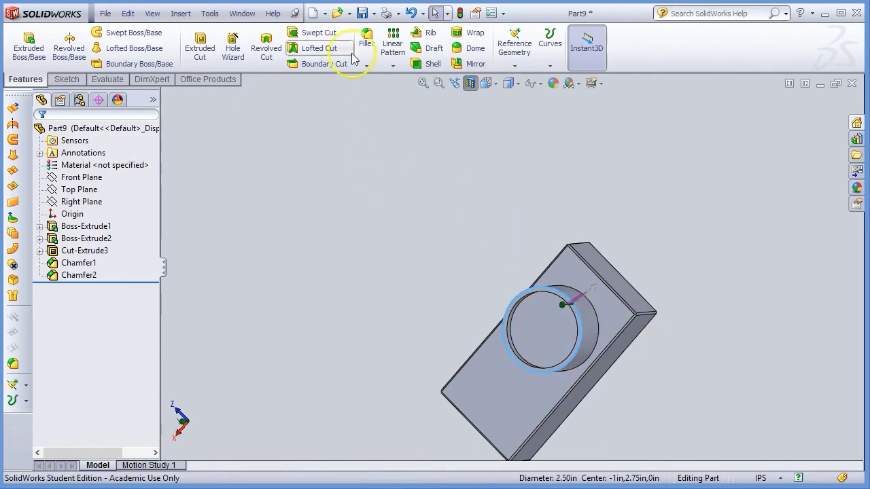
{"action": "left_click", "coordinate": [370, 68]}
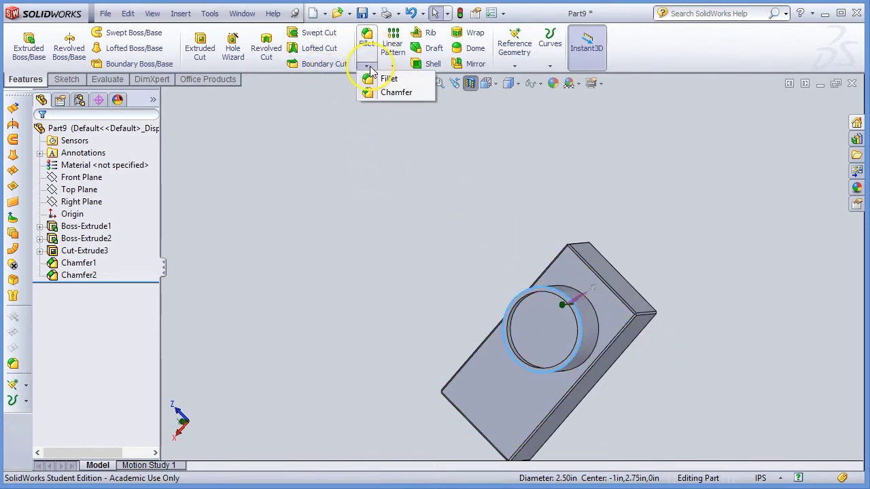
{"action": "left_click", "coordinate": [370, 92]}
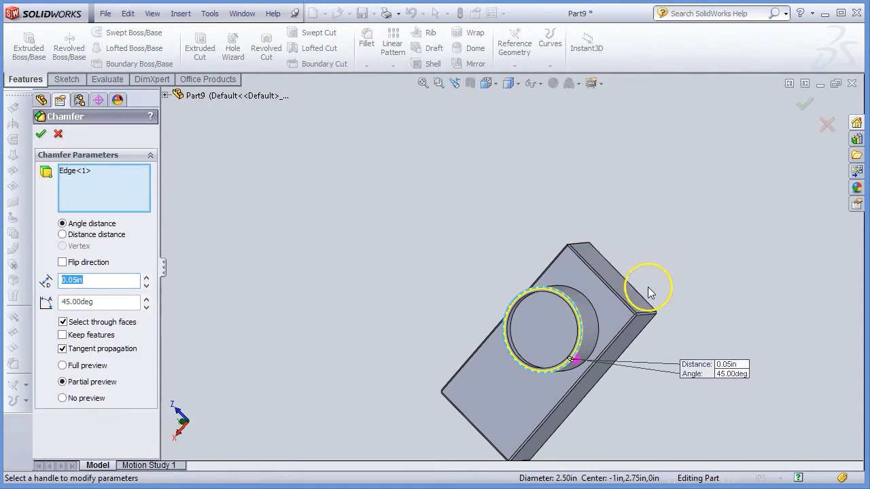
{"action": "middle_click_drag", "start_coordinate": [647, 292], "coordinate": [607, 191]}
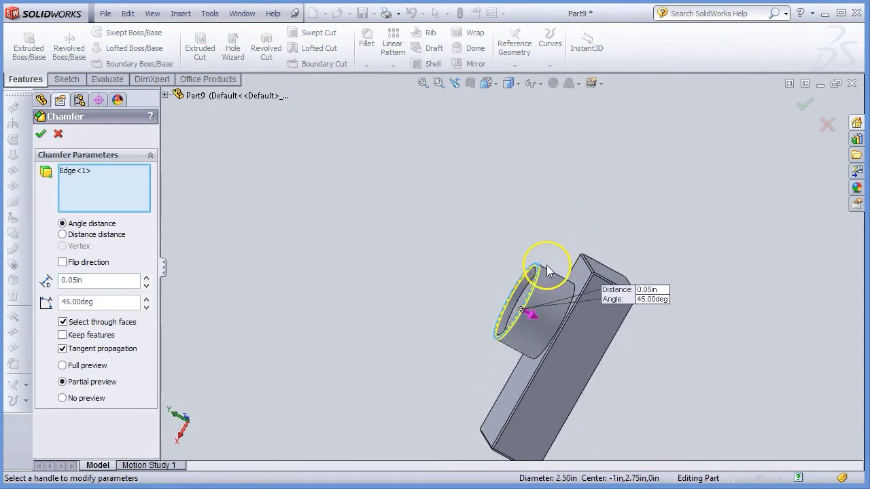
{"action": "scroll", "coordinate": [542, 264], "scroll_direction": "up", "scroll_amount": 2}
{"action": "scroll", "coordinate": [544, 265], "scroll_direction": "down", "scroll_amount": 5}
{"action": "middle_click_drag", "start_coordinate": [547, 268], "coordinate": [520, 321]}
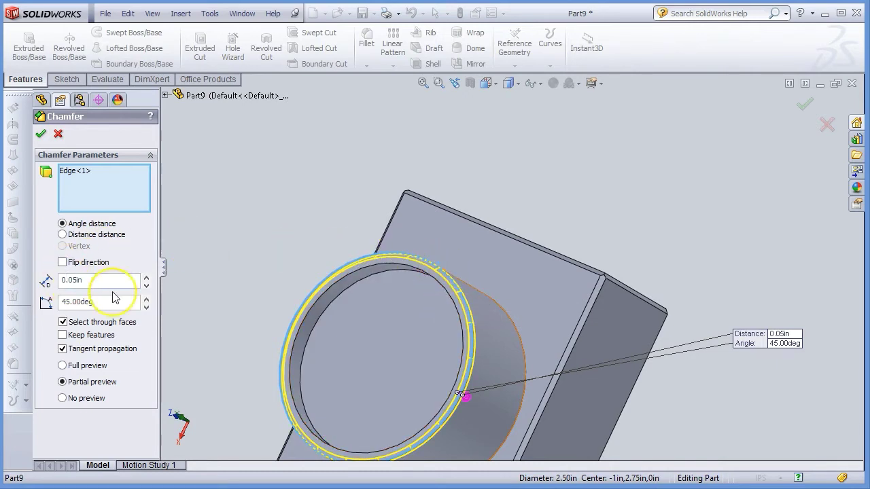
Step: Set the chamfer distance to 0.025 in, keeping the 45-degree angle, and apply it to the cylinder's outer rim
{"action": "left_click", "coordinate": [147, 279]}
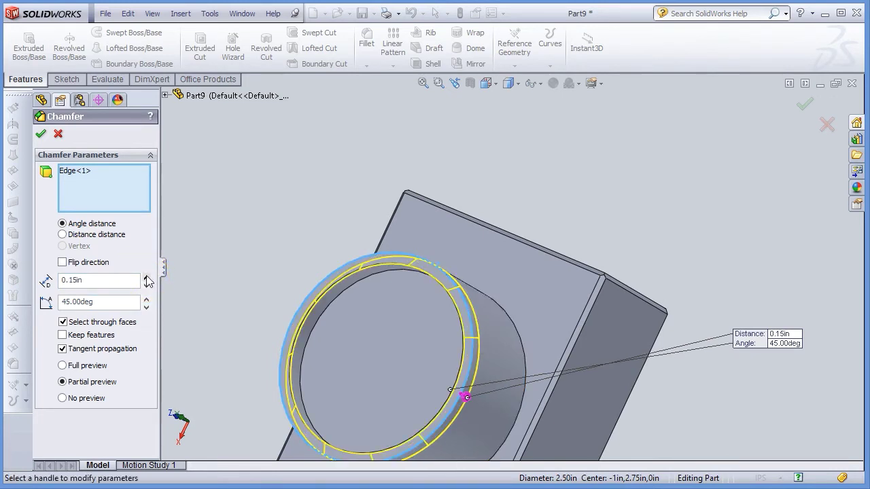
{"action": "left_click_drag", "start_coordinate": [126, 284], "coordinate": [72, 274]}
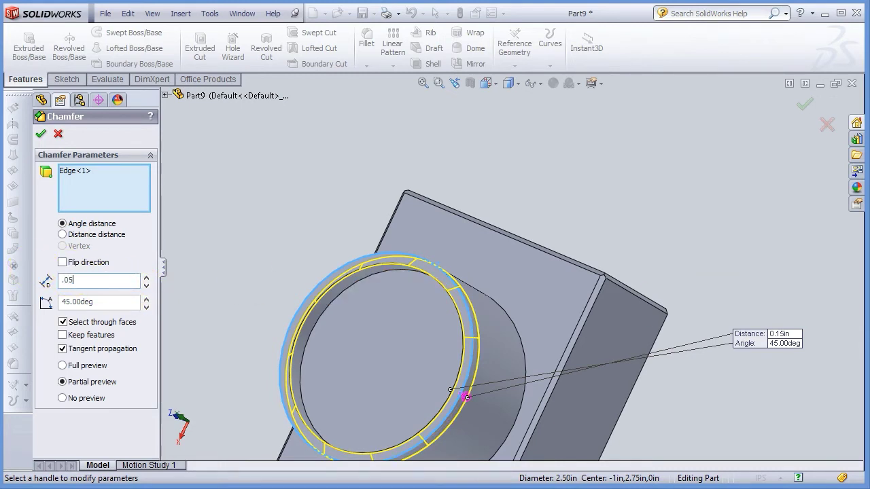
{"action": "key", "text": "Return"}
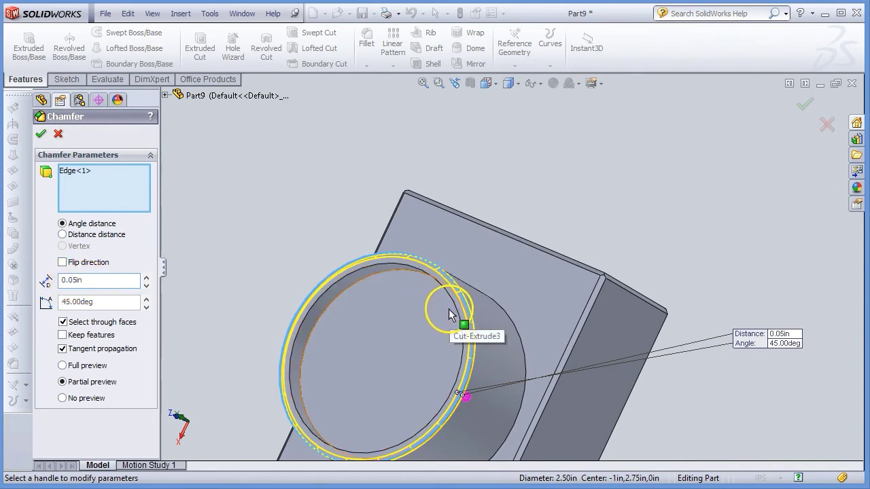
{"action": "type", "text": "2"}
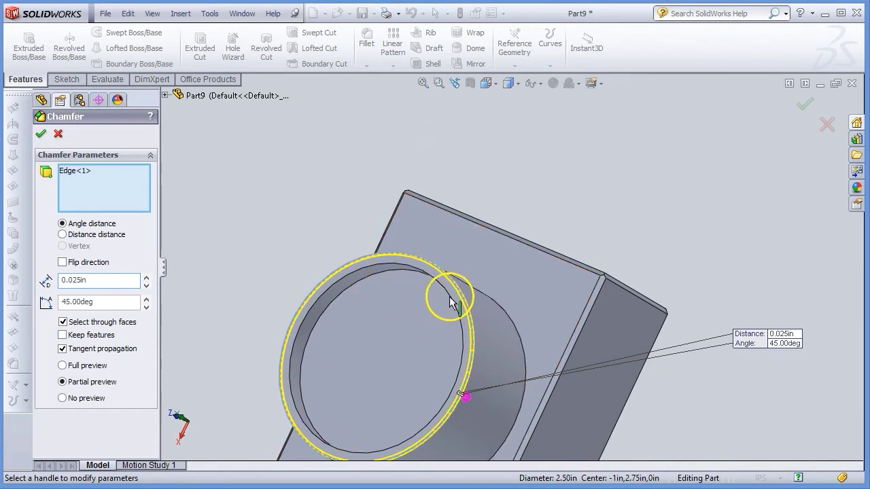
{"action": "left_click", "coordinate": [41, 135]}
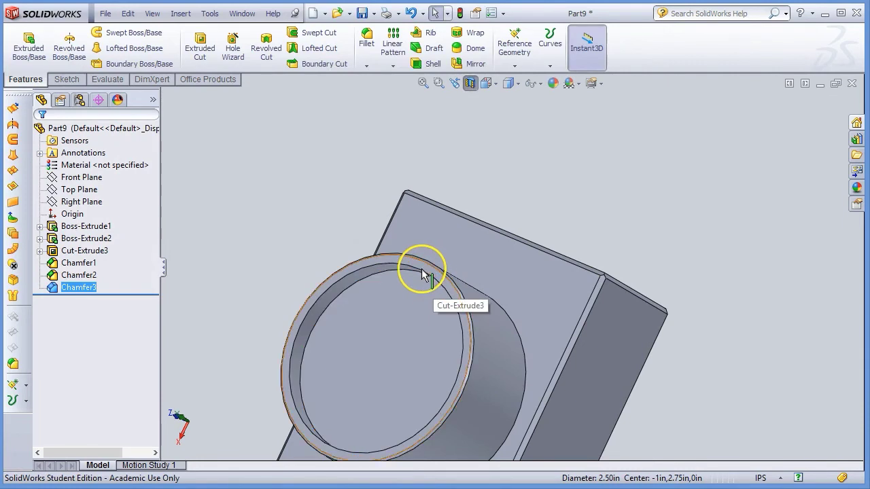
Step: Chamfer the inner circular edge at the cylinder's open end with a 0.025 in distance at 45 degrees
{"action": "left_click", "coordinate": [408, 265]}
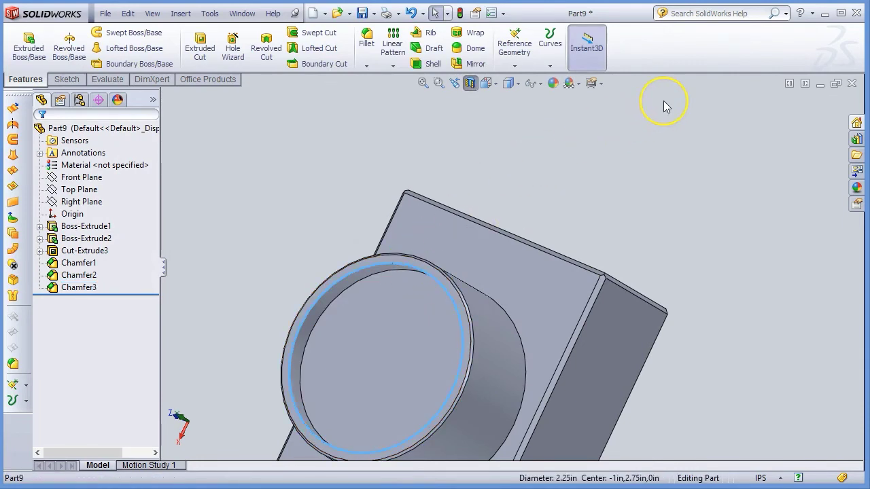
{"action": "left_click", "coordinate": [368, 66]}
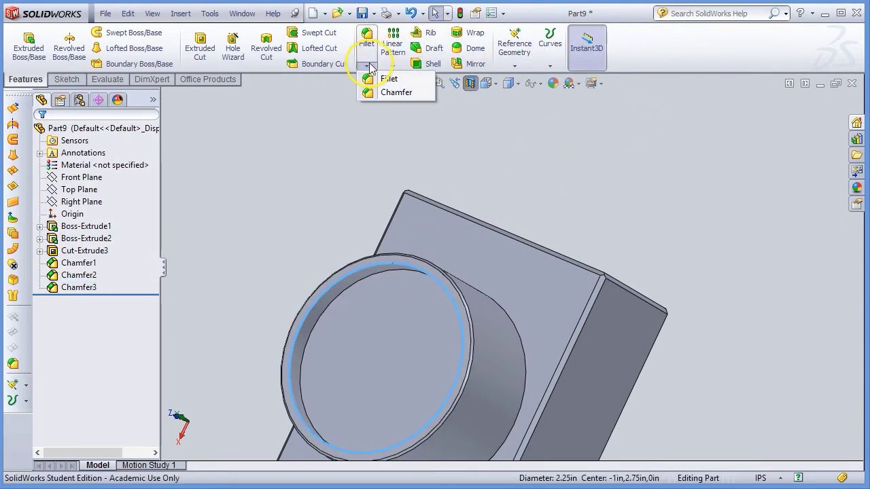
{"action": "left_click", "coordinate": [374, 93]}
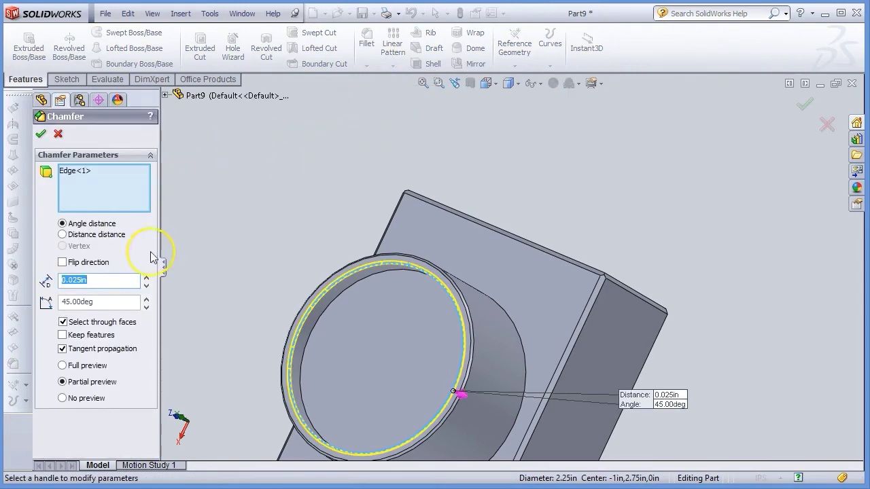
{"action": "left_click", "coordinate": [41, 134]}
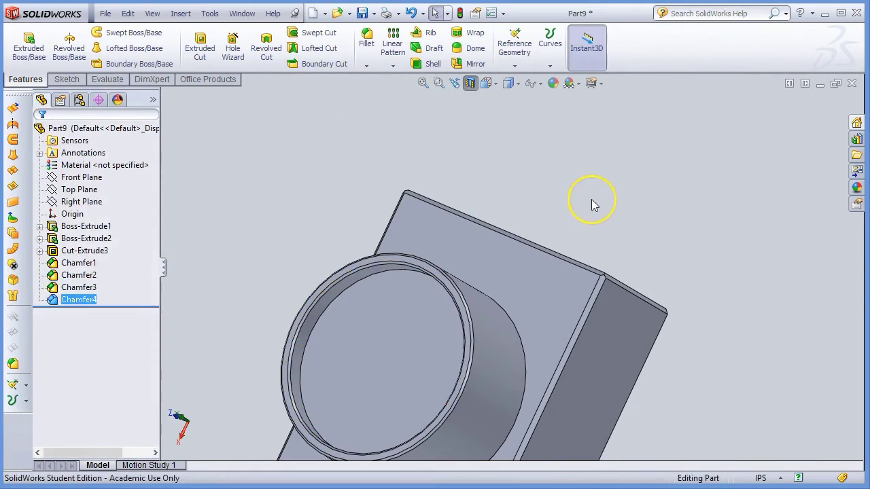
Step: Fillet one short edge of the plate face opposite the cylinder with a constant radius of 0.25 in
{"action": "middle_click_drag", "start_coordinate": [583, 200], "coordinate": [683, 52]}
{"action": "middle_click_drag", "start_coordinate": [660, 261], "coordinate": [714, 236]}
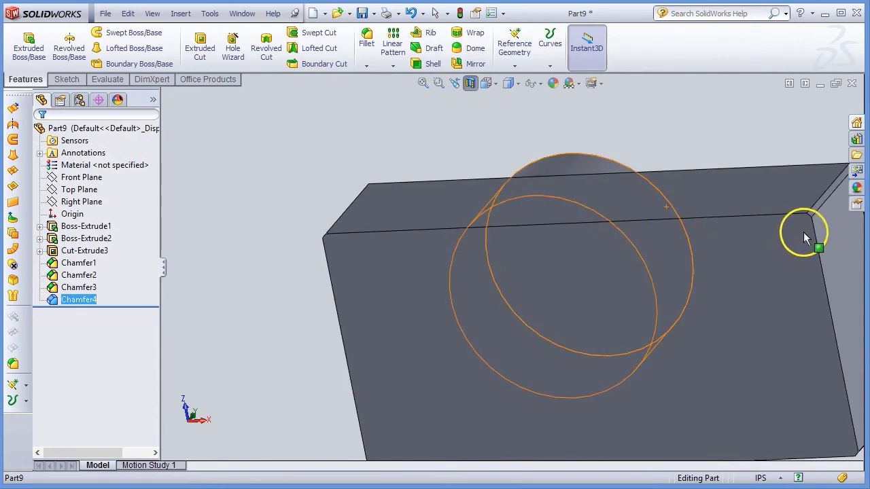
{"action": "left_click", "coordinate": [824, 271]}
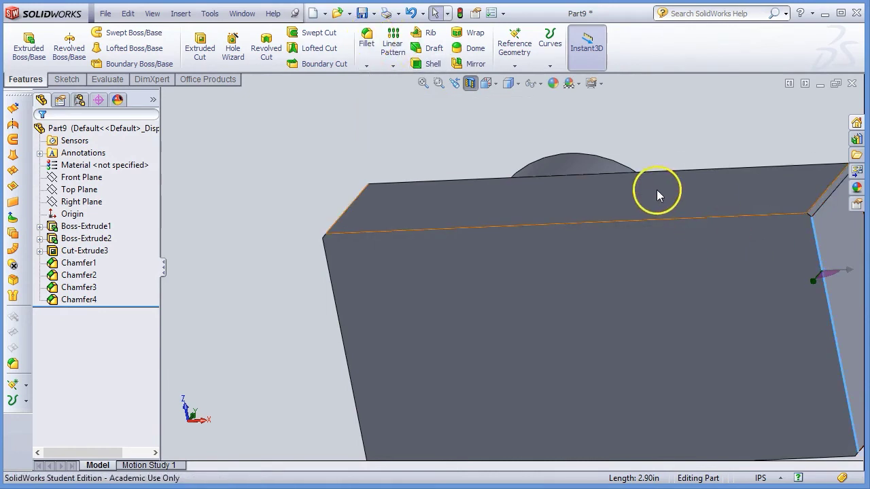
{"action": "left_click", "coordinate": [367, 37]}
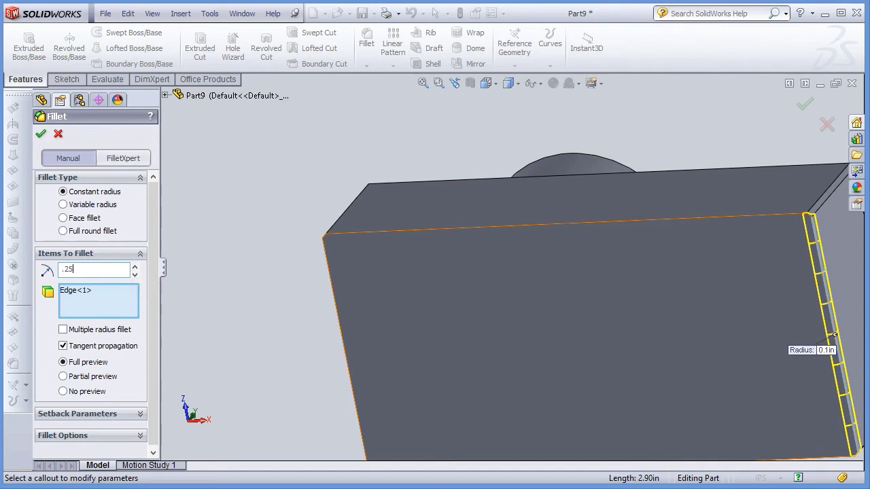
{"action": "key", "text": "Return"}
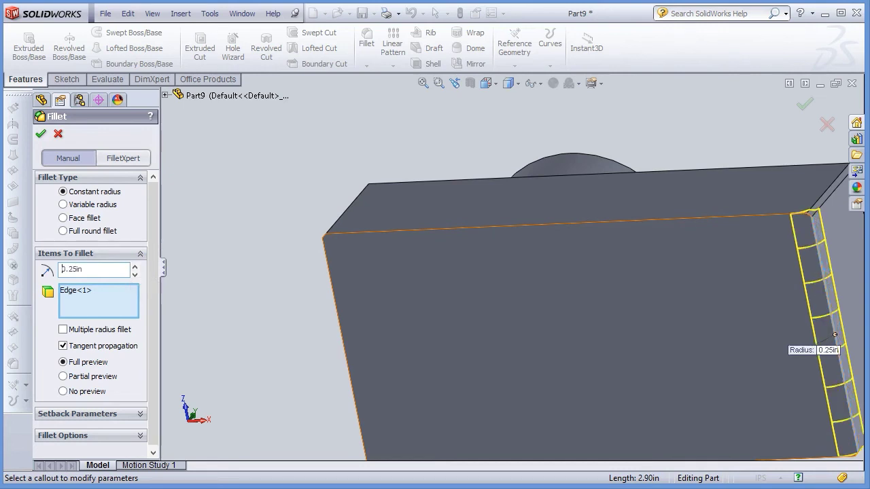
{"action": "left_click", "coordinate": [165, 252]}
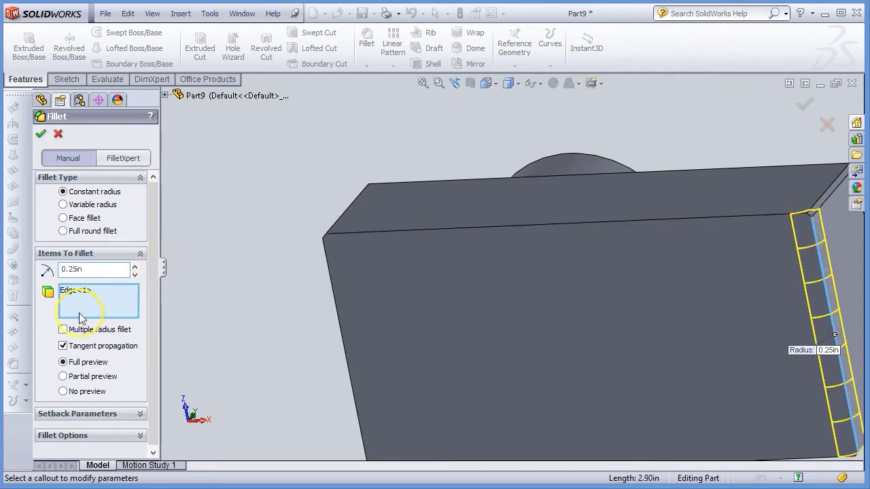
{"action": "left_click", "coordinate": [41, 134]}
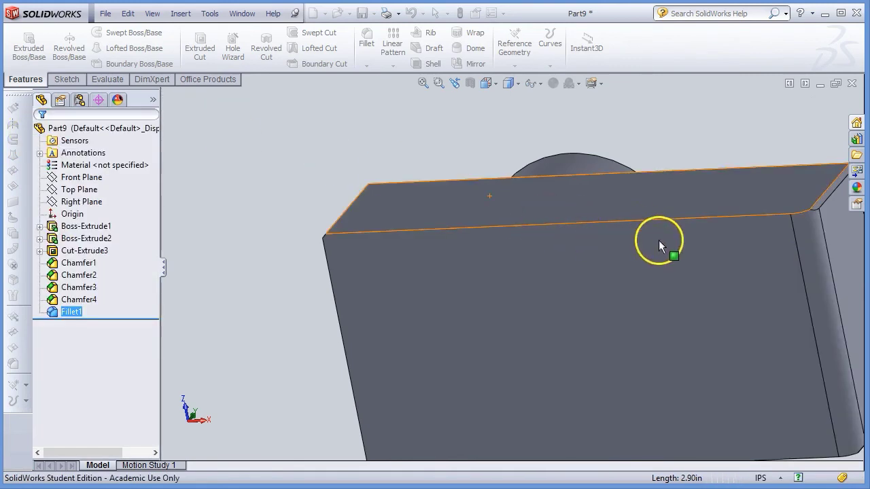
{"action": "middle_click_drag", "start_coordinate": [658, 243], "coordinate": [760, 284]}
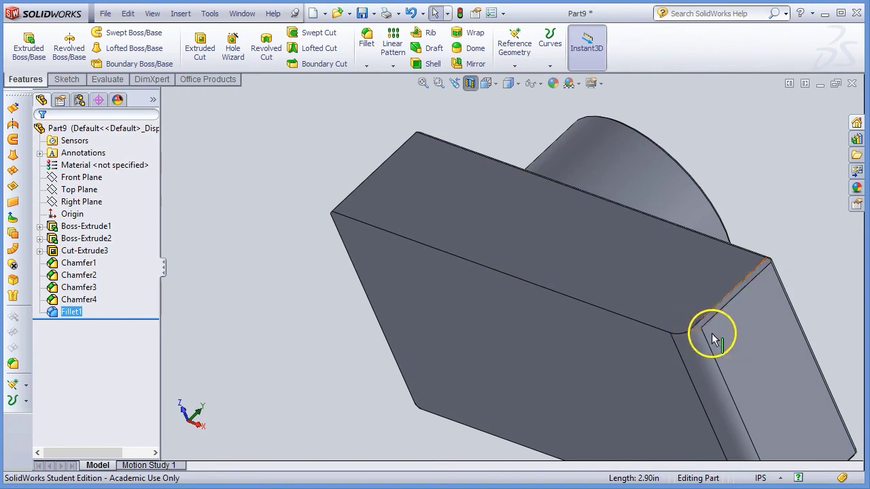
{"action": "scroll", "coordinate": [713, 337], "scroll_direction": "up", "scroll_amount": 2}
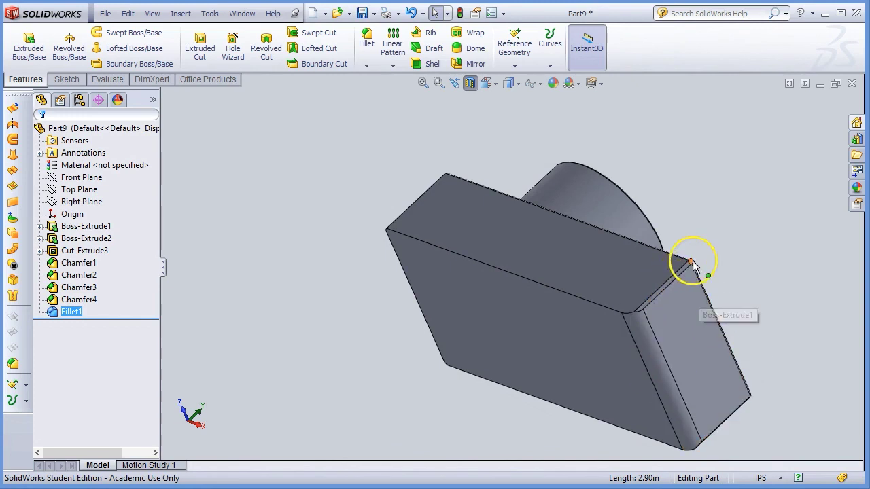
{"action": "middle_click_drag", "start_coordinate": [484, 366], "coordinate": [468, 238]}
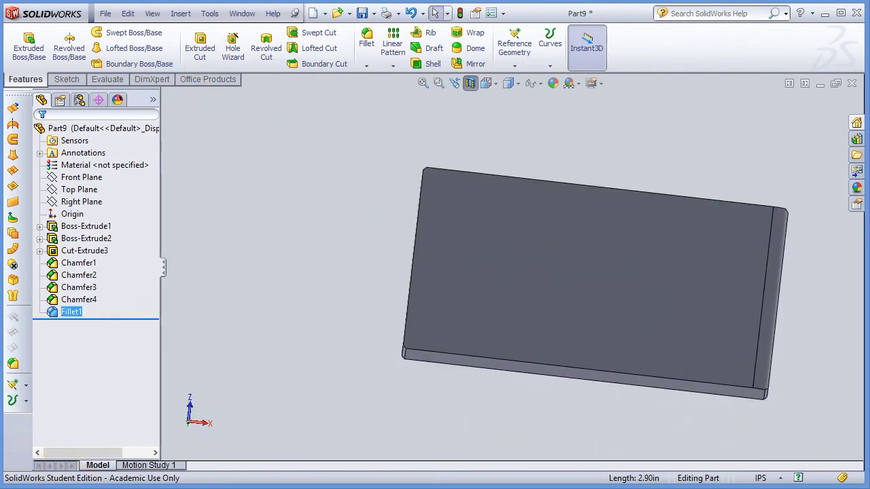